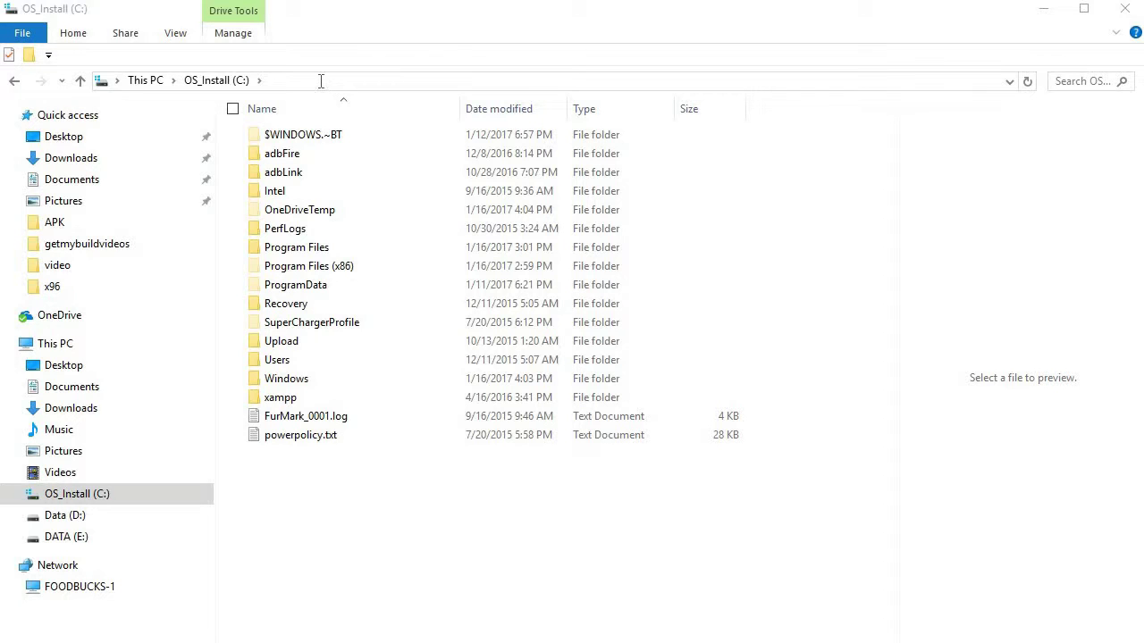
Go to the %appdata% location and open the Kodi folder inside Roaming
{"action": "left_click", "coordinate": [321, 82]}
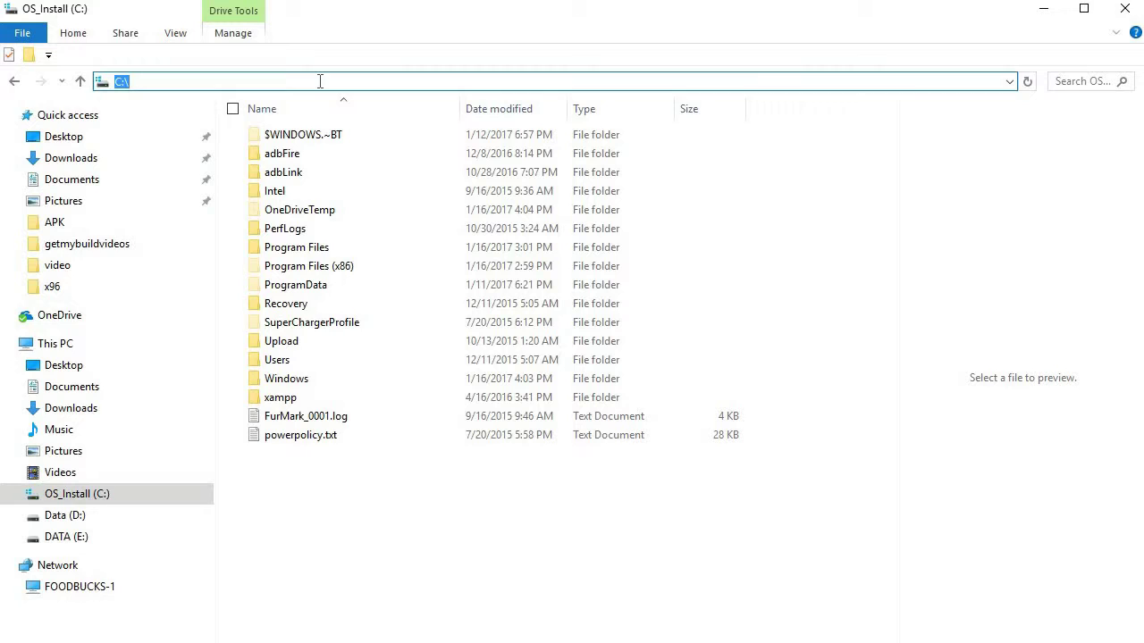
{"action": "type", "text": "%"}
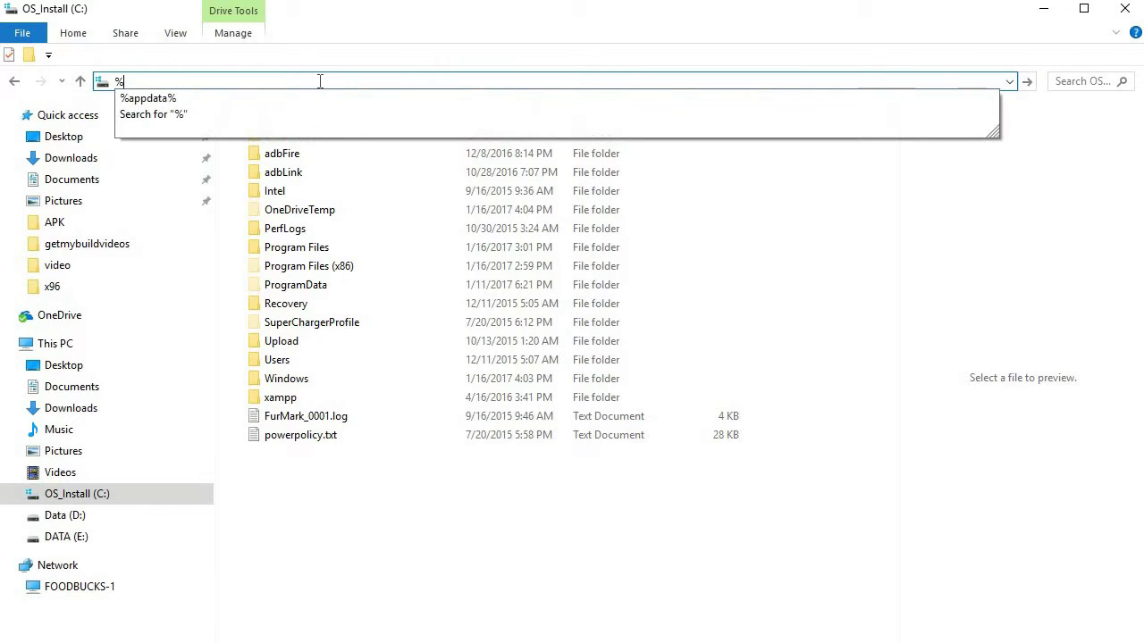
{"action": "type", "text": "appdata"}
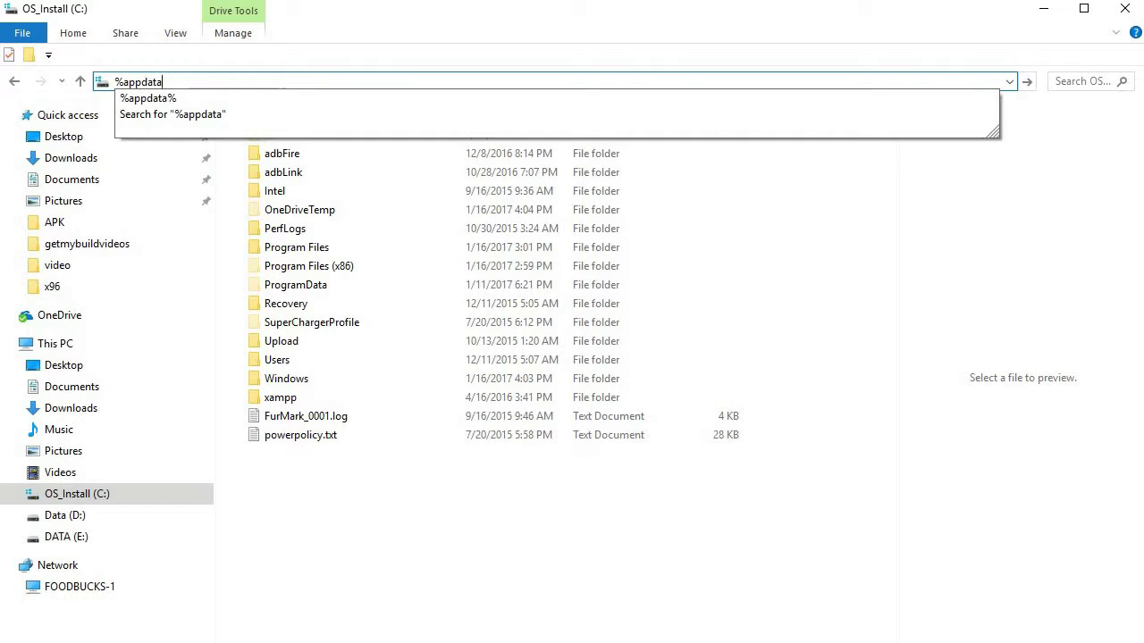
{"action": "type", "text": "%"}
{"action": "key", "text": "Return"}
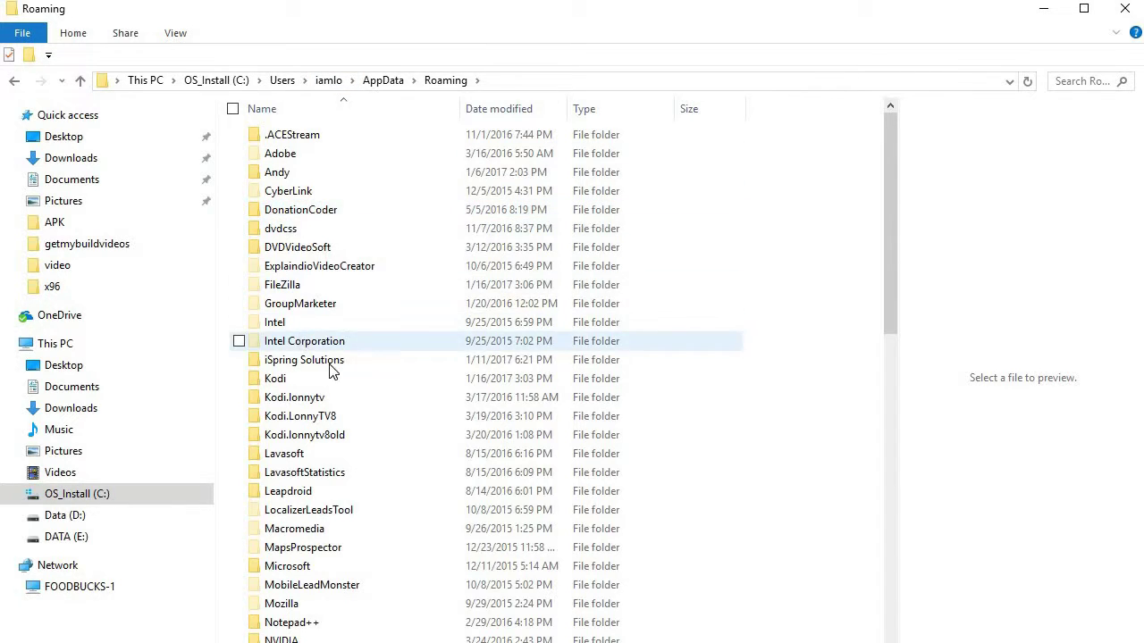
{"action": "double_click", "coordinate": [275, 382]}
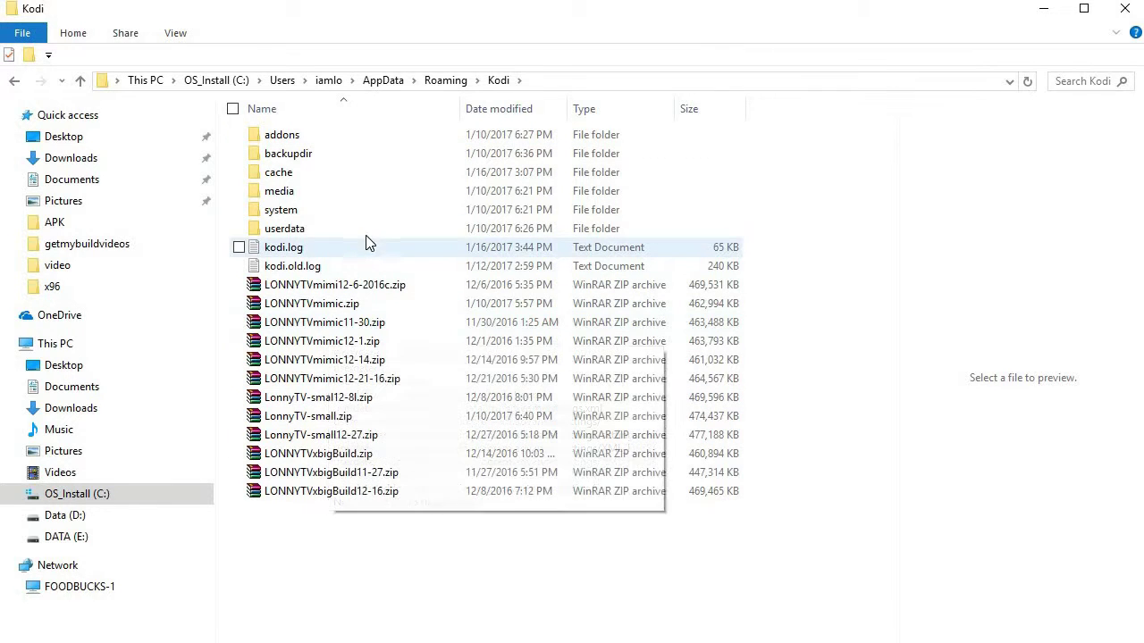
{"action": "left_click", "coordinate": [286, 191]}
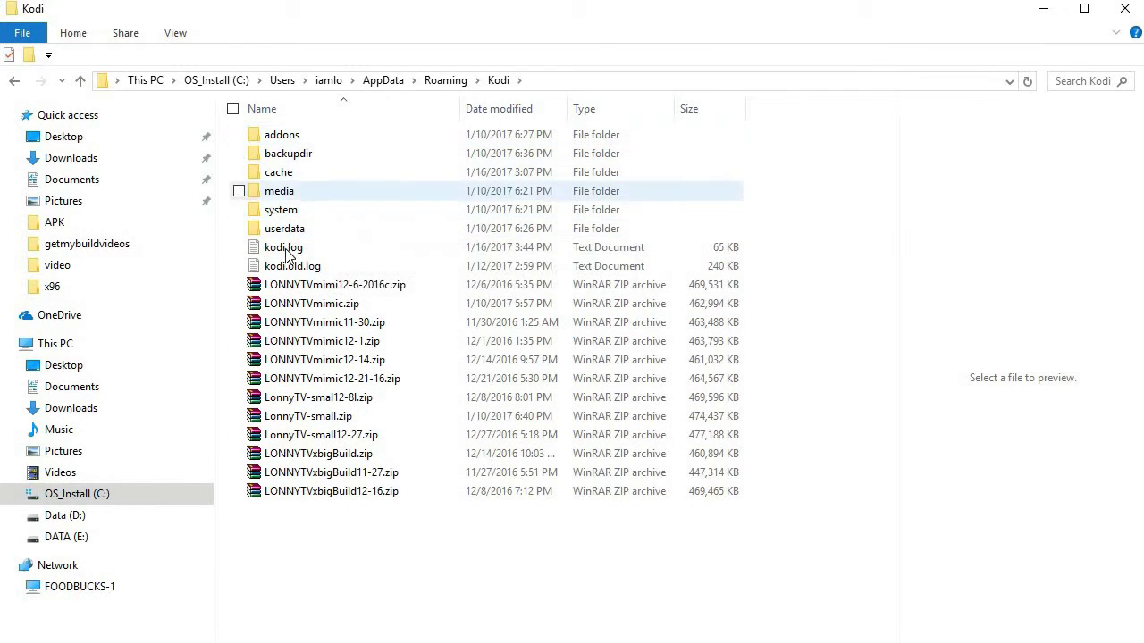
{"action": "key", "text": "Up"}
{"action": "key", "text": "Up"}
{"action": "key", "text": "Up"}
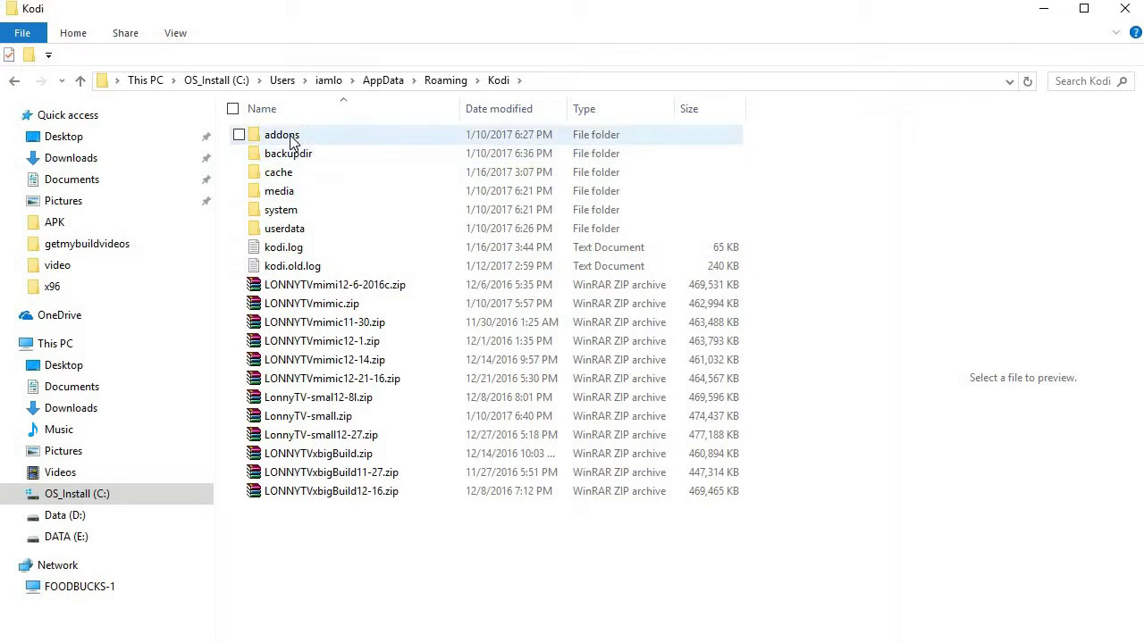
{"action": "mouse_move", "coordinate": [294, 143]}
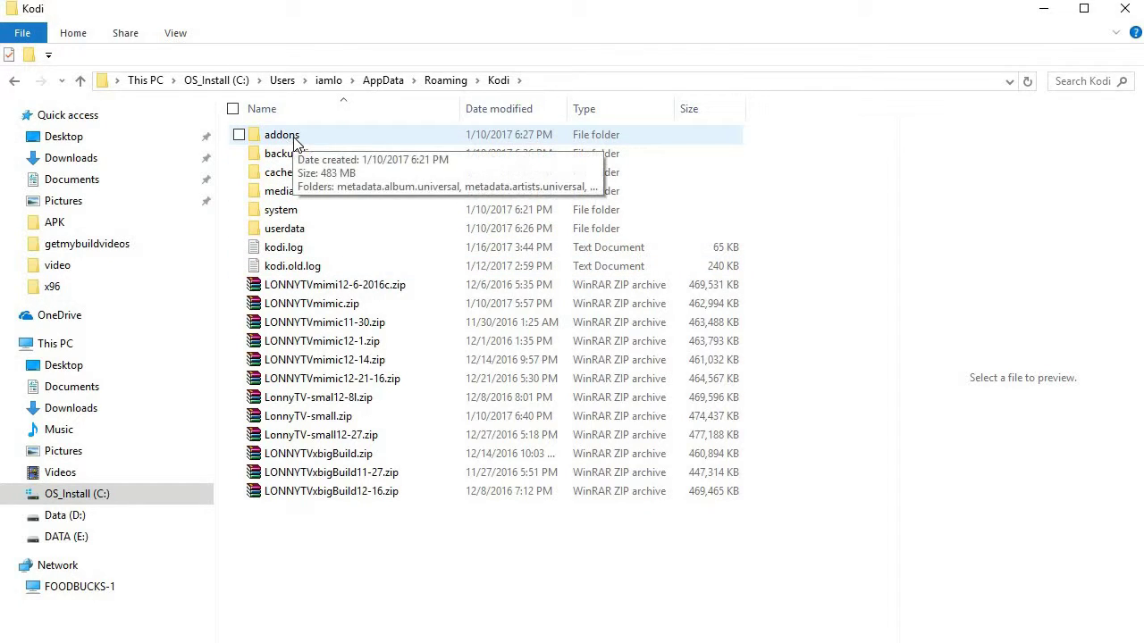
{"action": "left_click", "coordinate": [299, 141]}
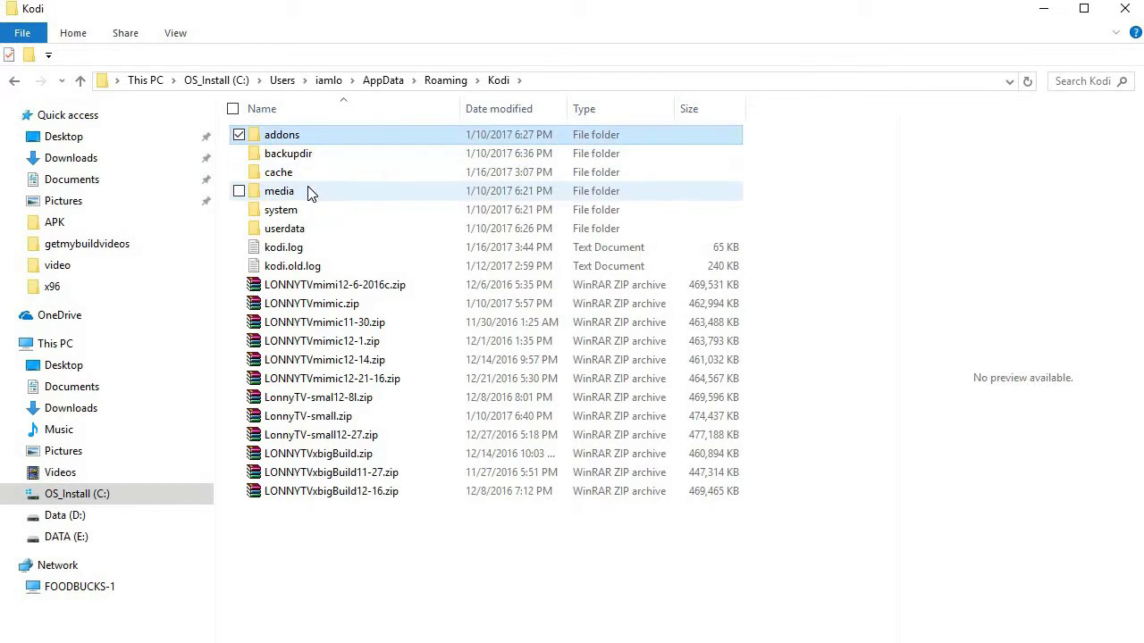
{"action": "mouse_move", "coordinate": [307, 202]}
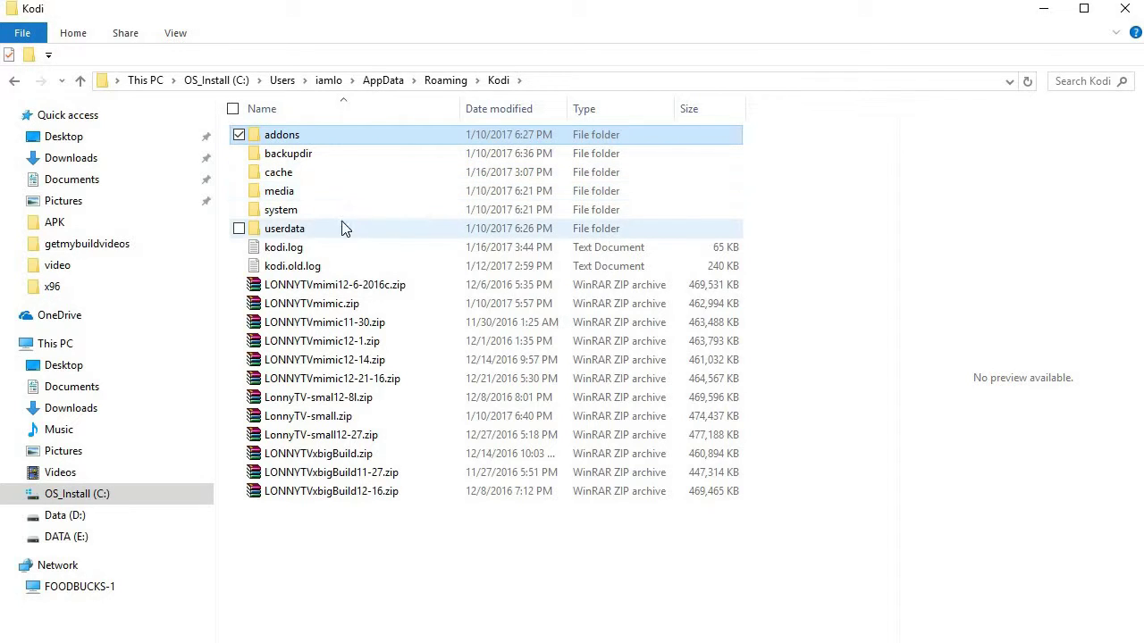
{"action": "left_click", "coordinate": [443, 81]}
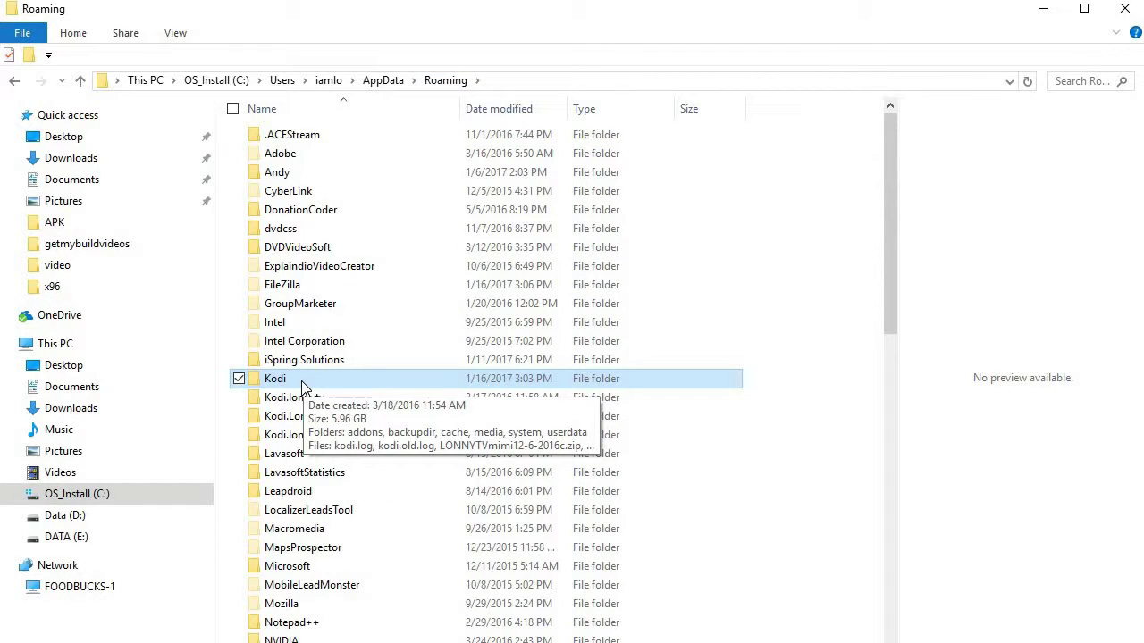
{"action": "double_click", "coordinate": [302, 383]}
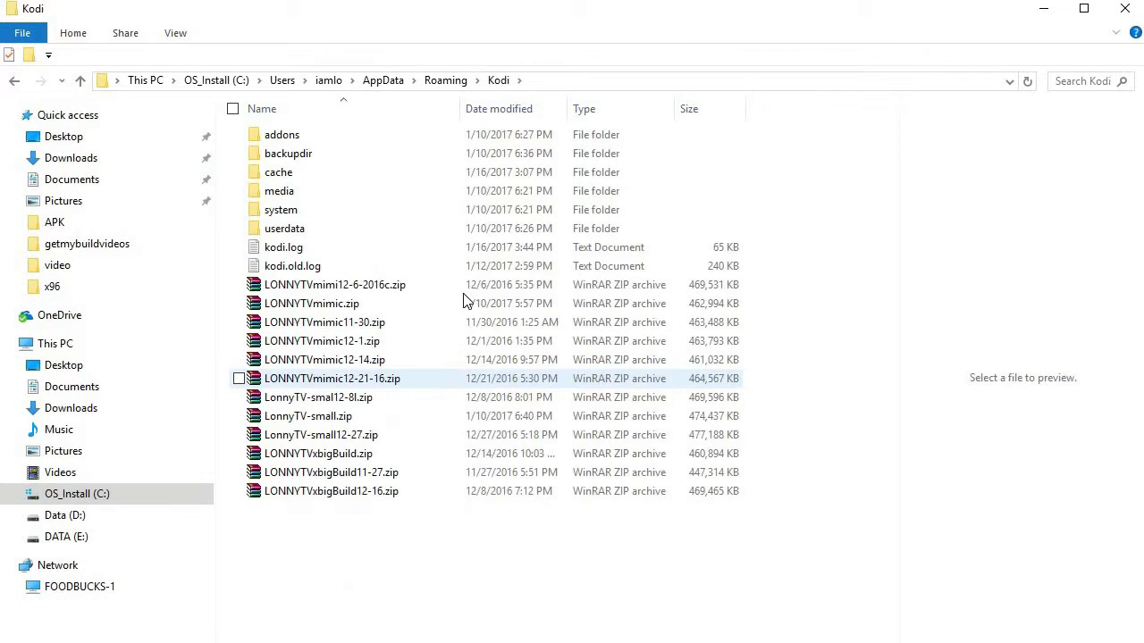
Copy the addons, media and userdata folders from the Kodi folder
{"action": "left_click", "coordinate": [273, 143]}
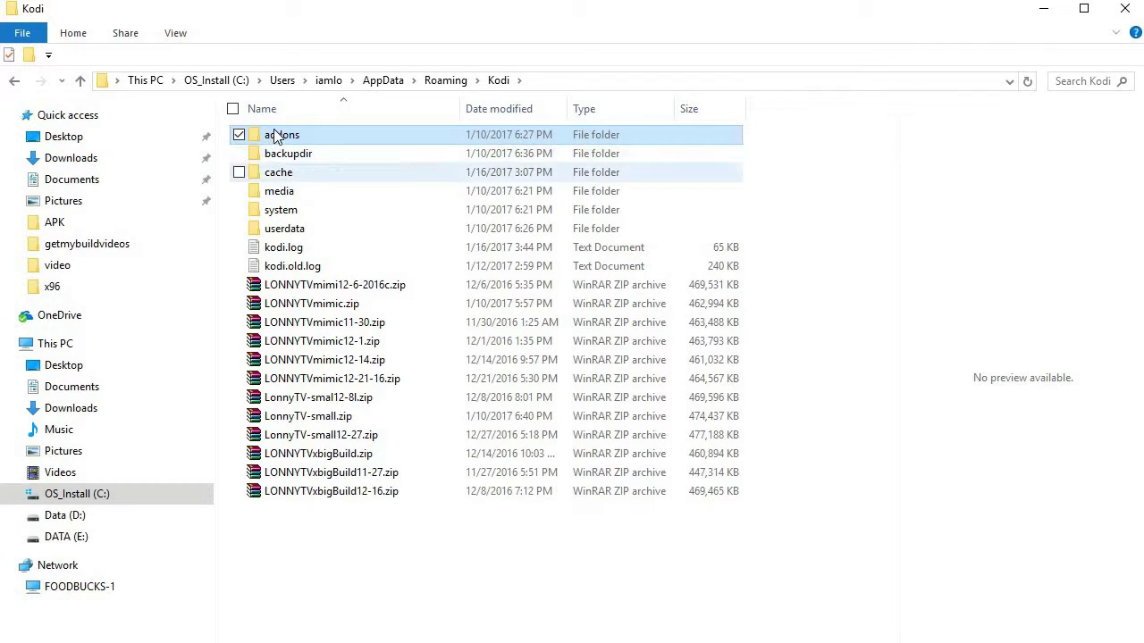
{"action": "left_click", "coordinate": [287, 195]}
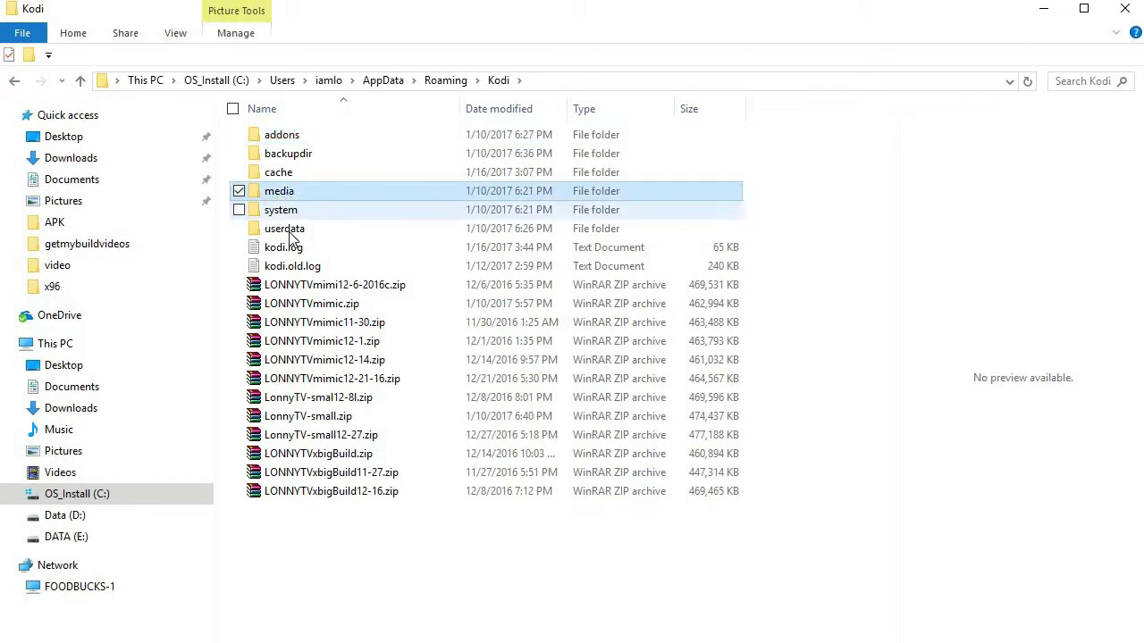
{"action": "left_click", "coordinate": [290, 231]}
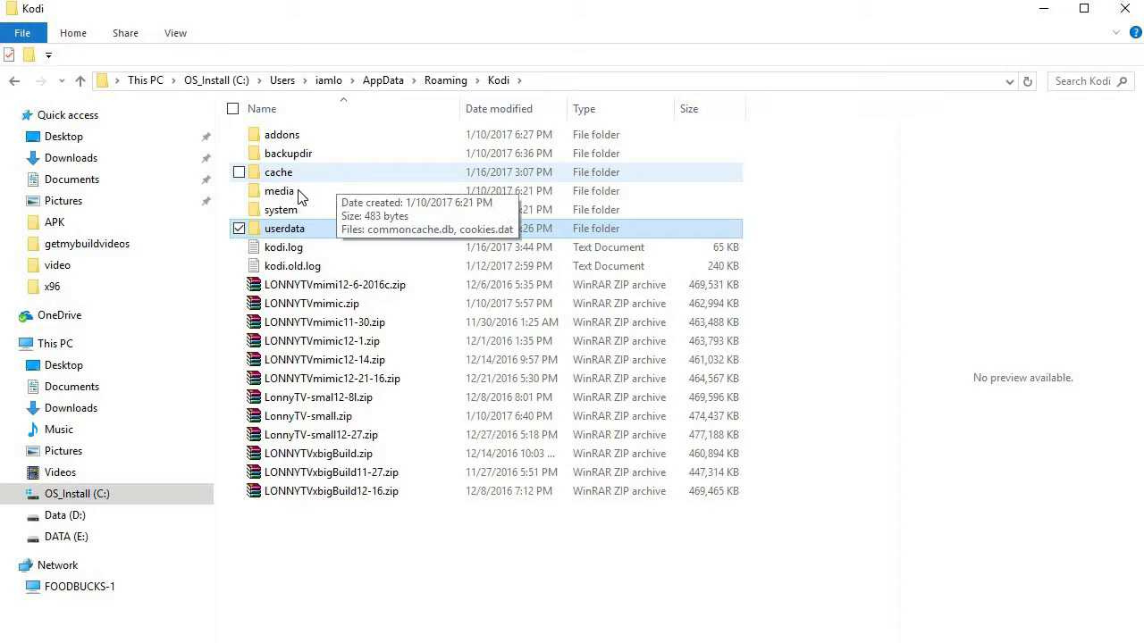
{"action": "left_click", "coordinate": [298, 192], "text": "ctrl"}
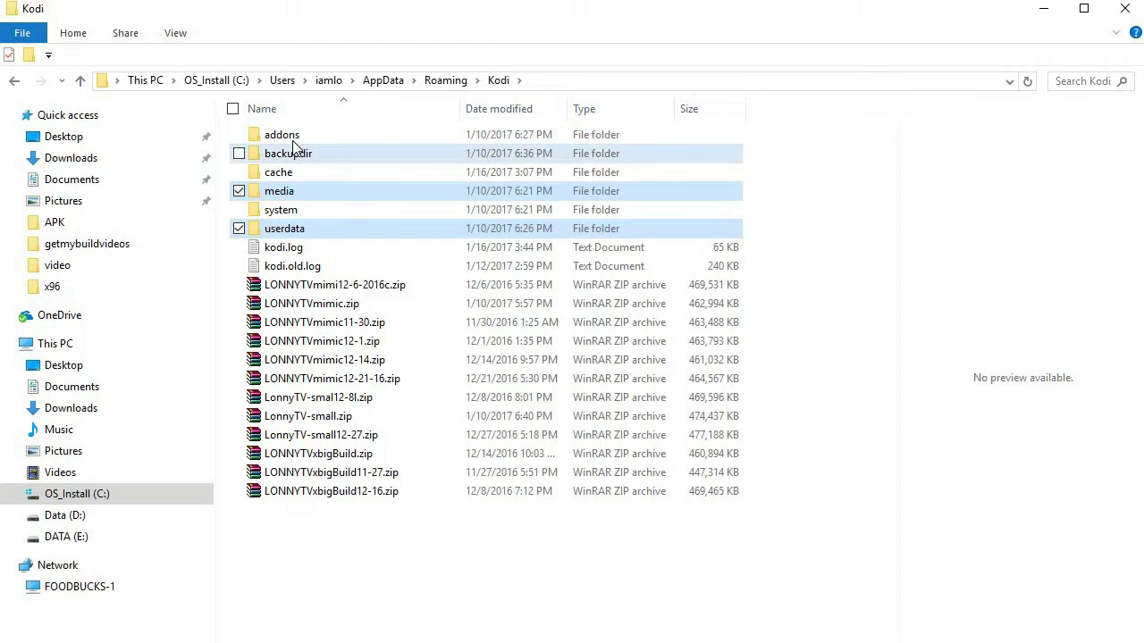
{"action": "left_click", "coordinate": [294, 155], "text": "ctrl"}
{"action": "left_click", "coordinate": [323, 147], "text": "ctrl"}
{"action": "left_click", "coordinate": [323, 141], "text": "ctrl"}
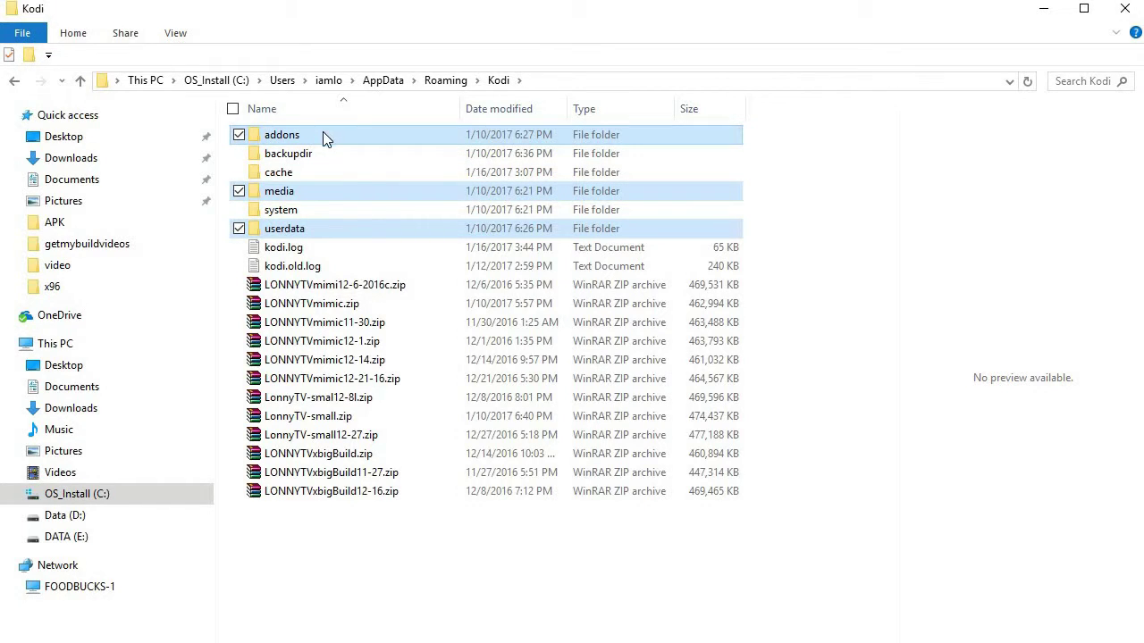
{"action": "right_click", "coordinate": [323, 131]}
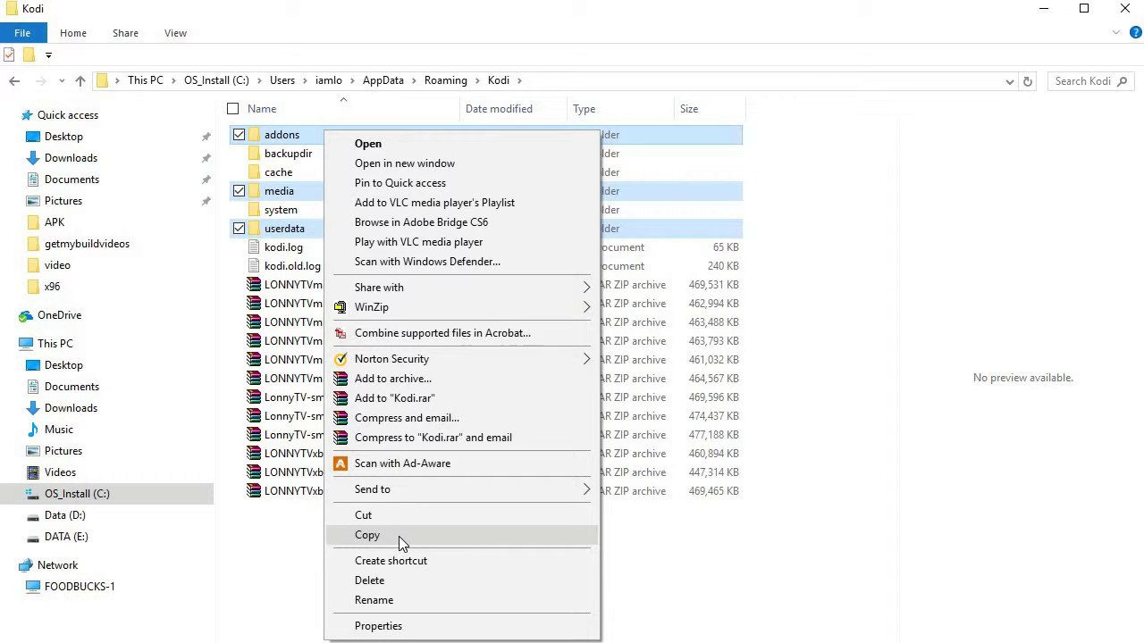
{"action": "left_click", "coordinate": [364, 536]}
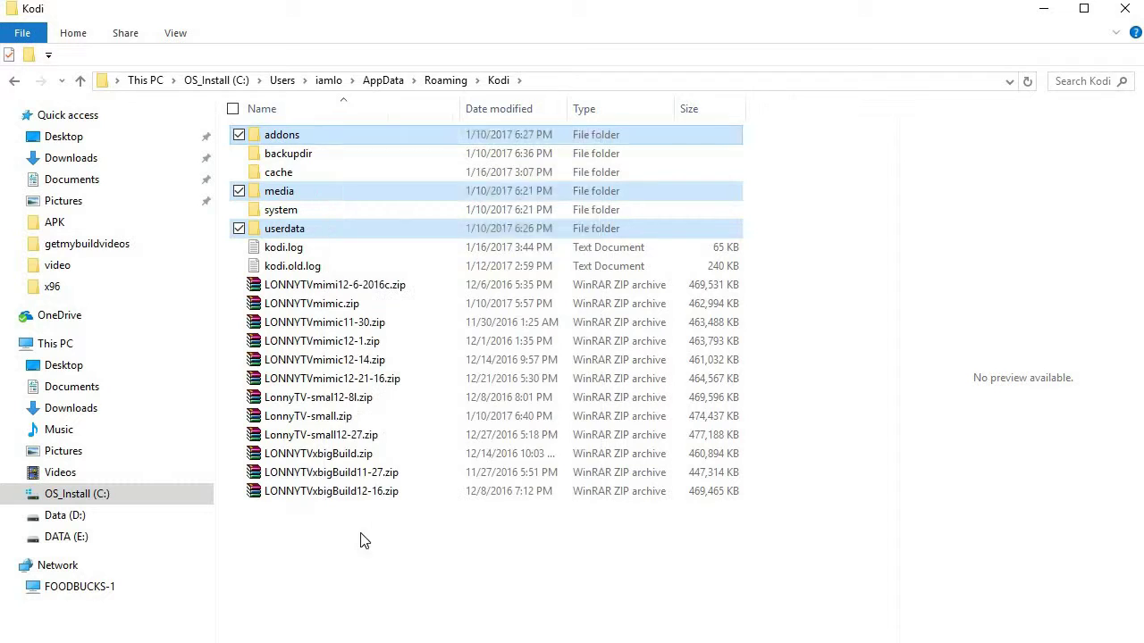
{"action": "left_click", "coordinate": [364, 540]}
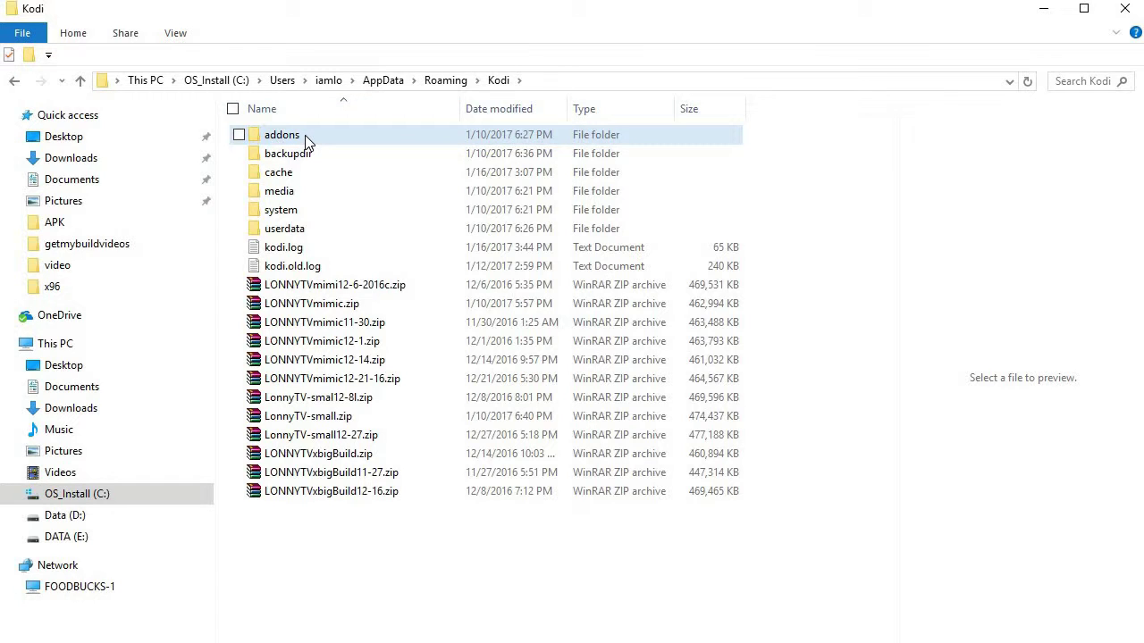
{"action": "mouse_move", "coordinate": [304, 137]}
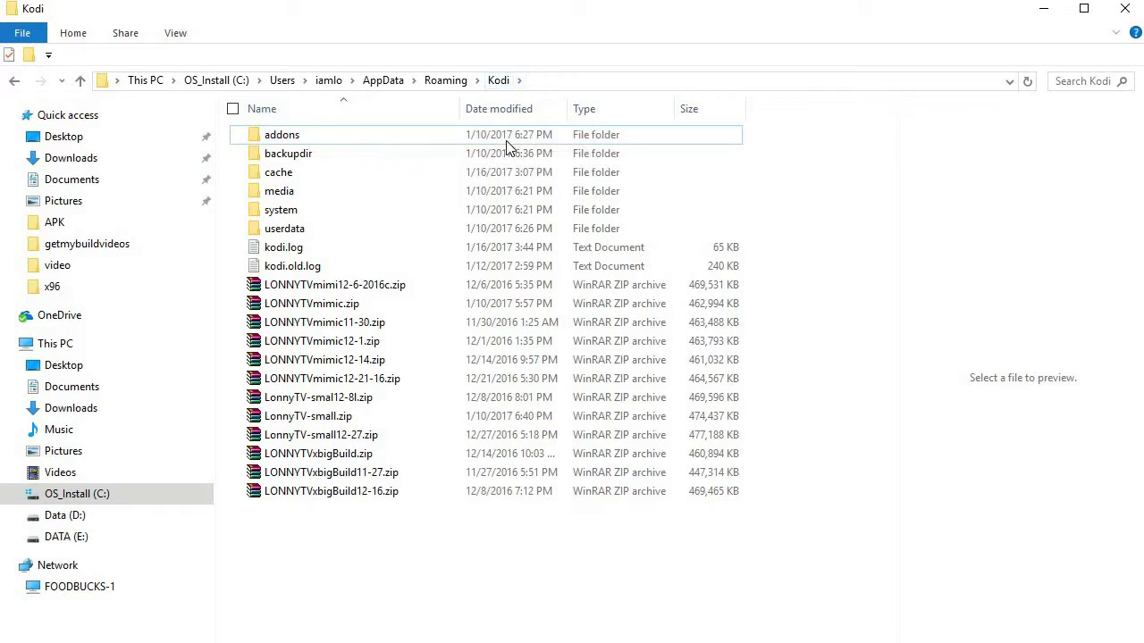
{"action": "left_click", "coordinate": [287, 139]}
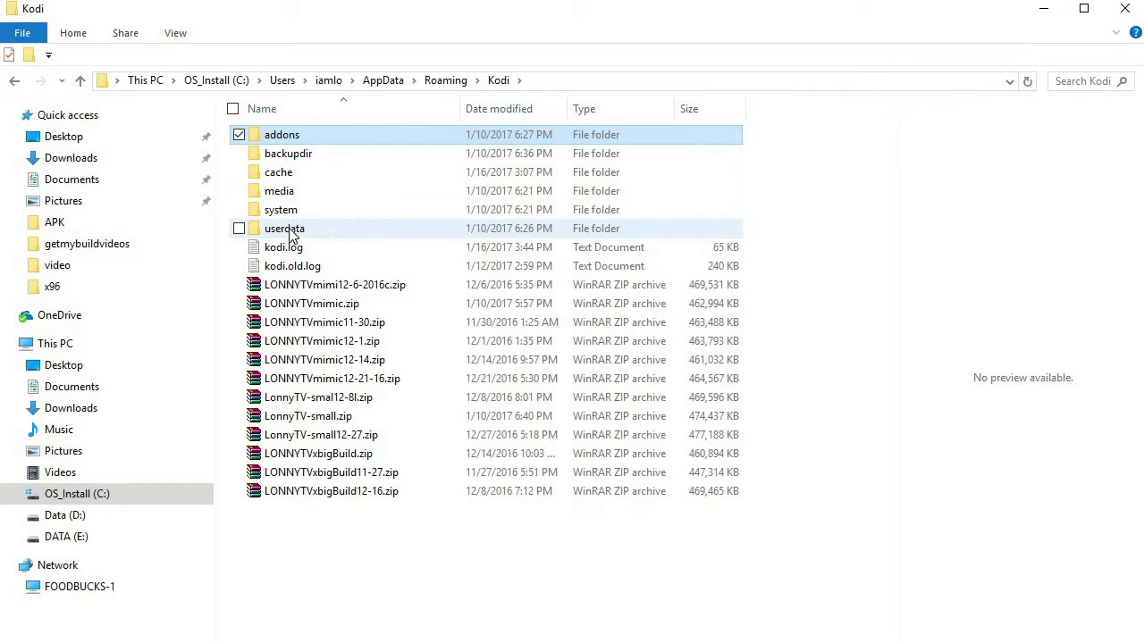
{"action": "left_click", "coordinate": [315, 139]}
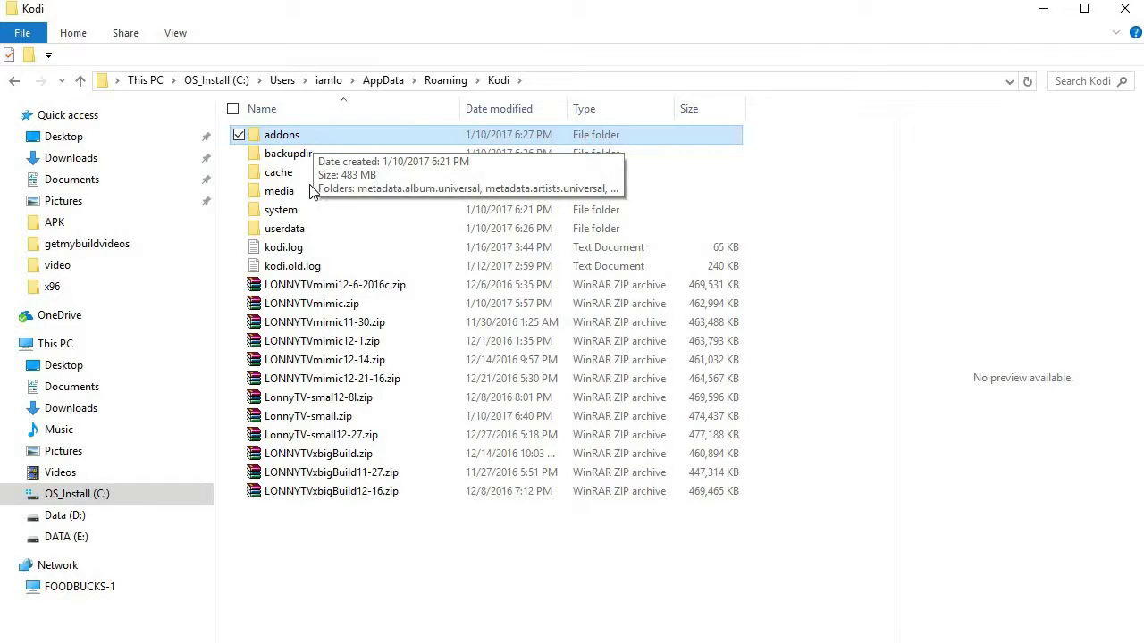
{"action": "left_click", "coordinate": [325, 229], "text": "shift"}
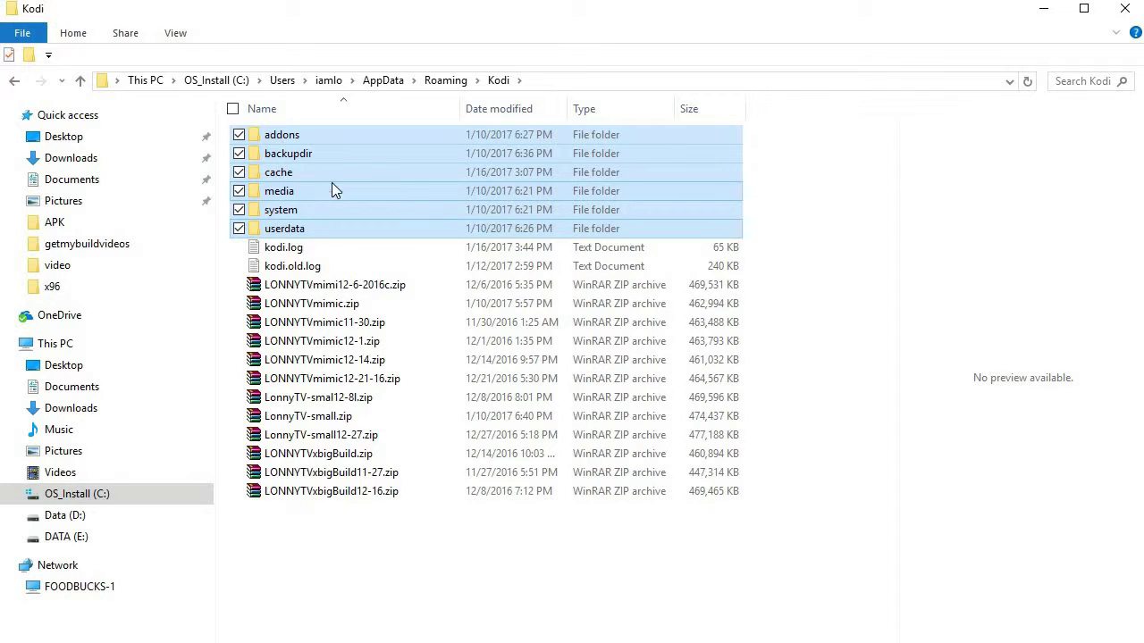
{"action": "left_click", "coordinate": [306, 135]}
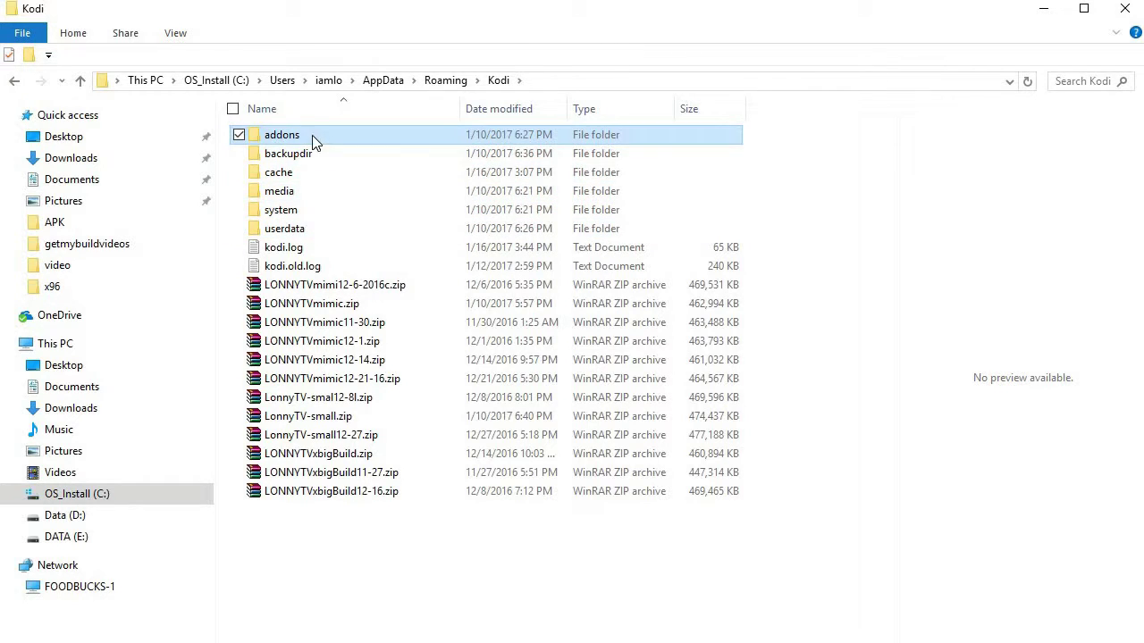
{"action": "left_click", "coordinate": [314, 237], "text": "shift"}
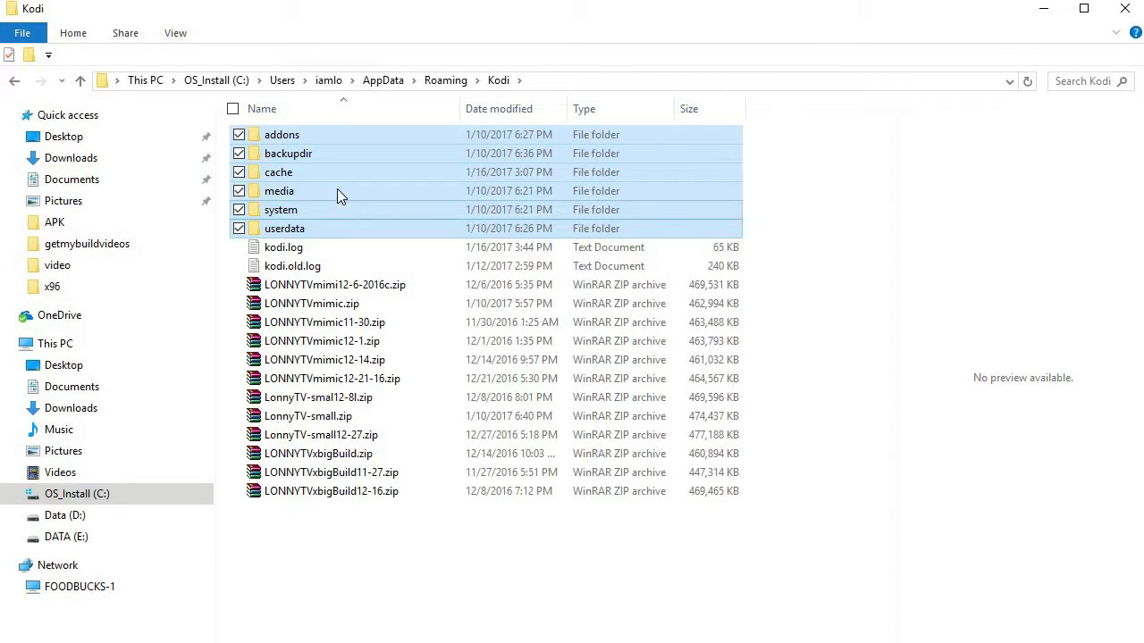
{"action": "right_click", "coordinate": [337, 188]}
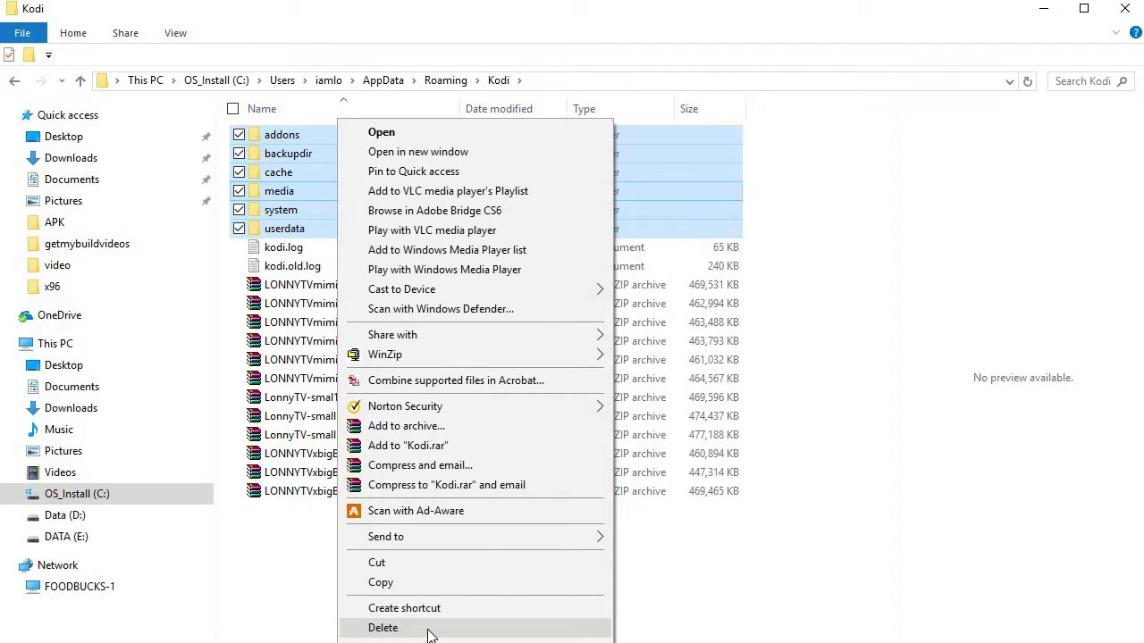
{"action": "left_click", "coordinate": [428, 629]}
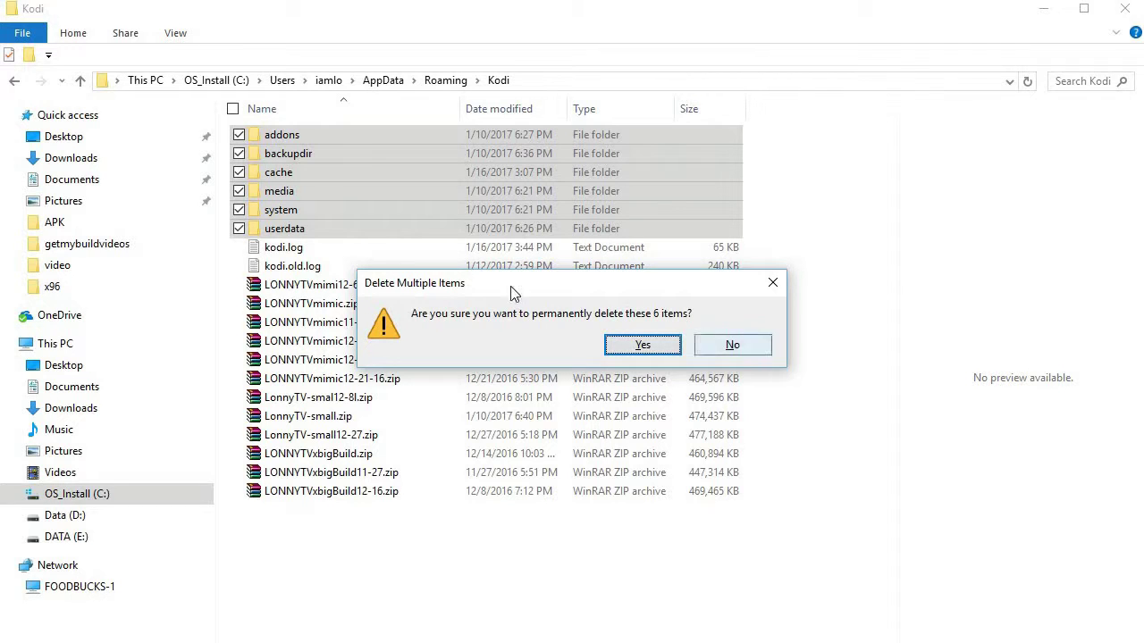
{"action": "key", "text": "n"}
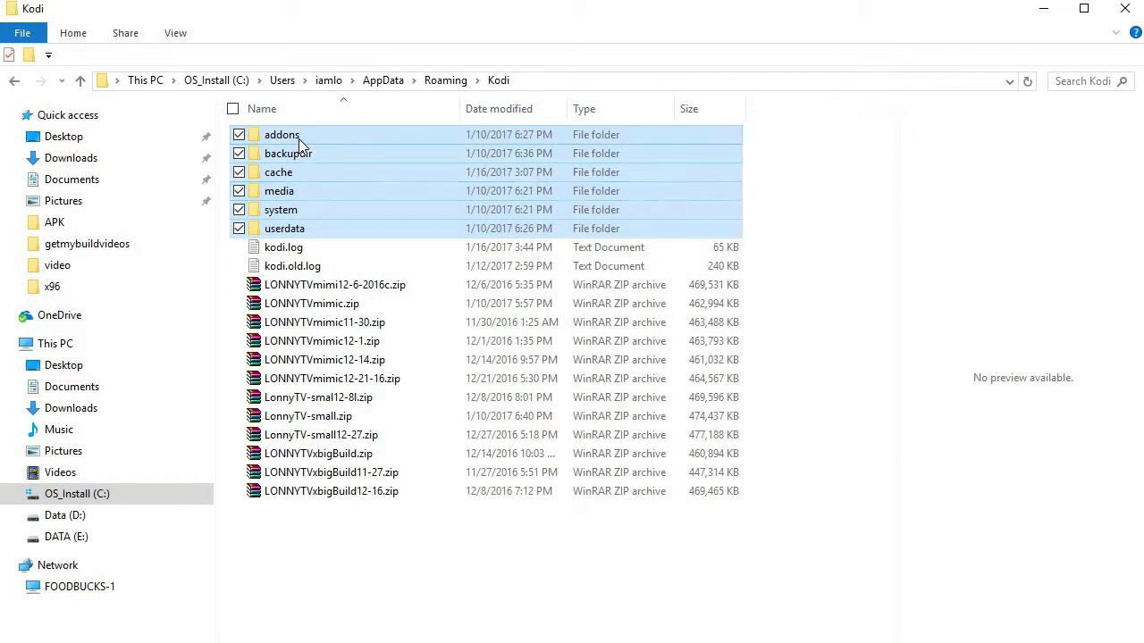
{"action": "left_click", "coordinate": [299, 138]}
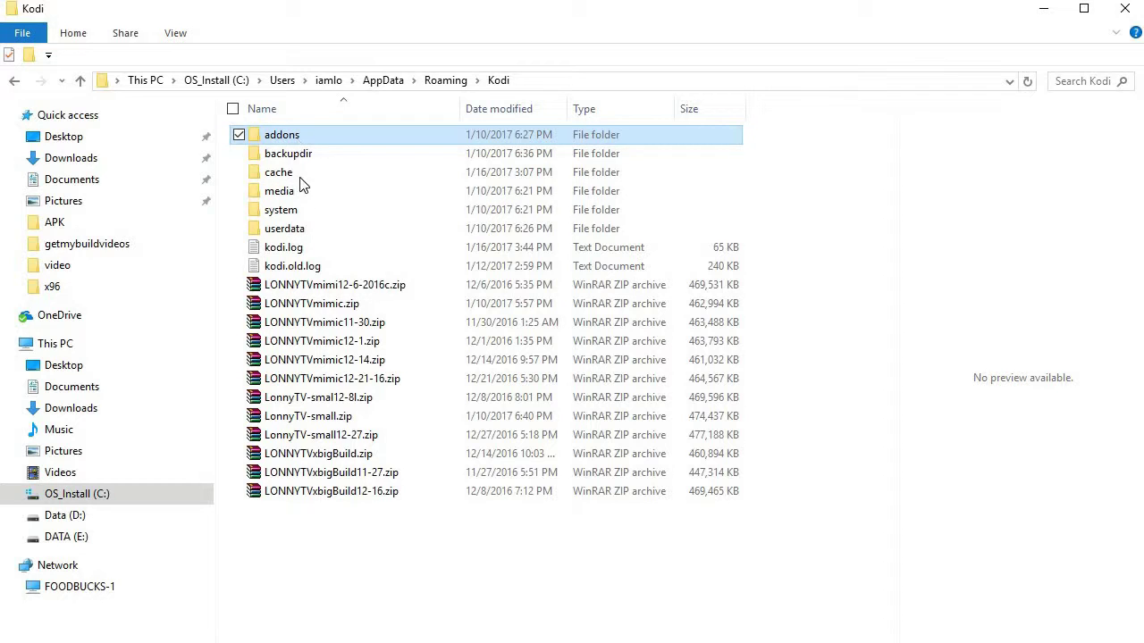
{"action": "left_click", "coordinate": [305, 233], "text": "shift"}
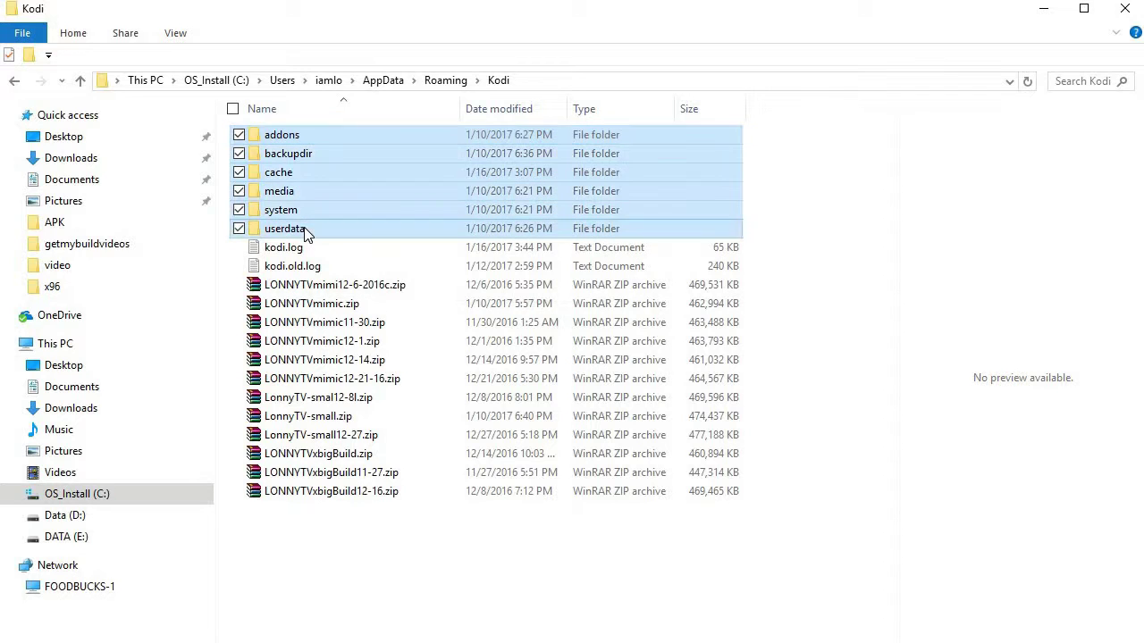
{"action": "right_click", "coordinate": [363, 231]}
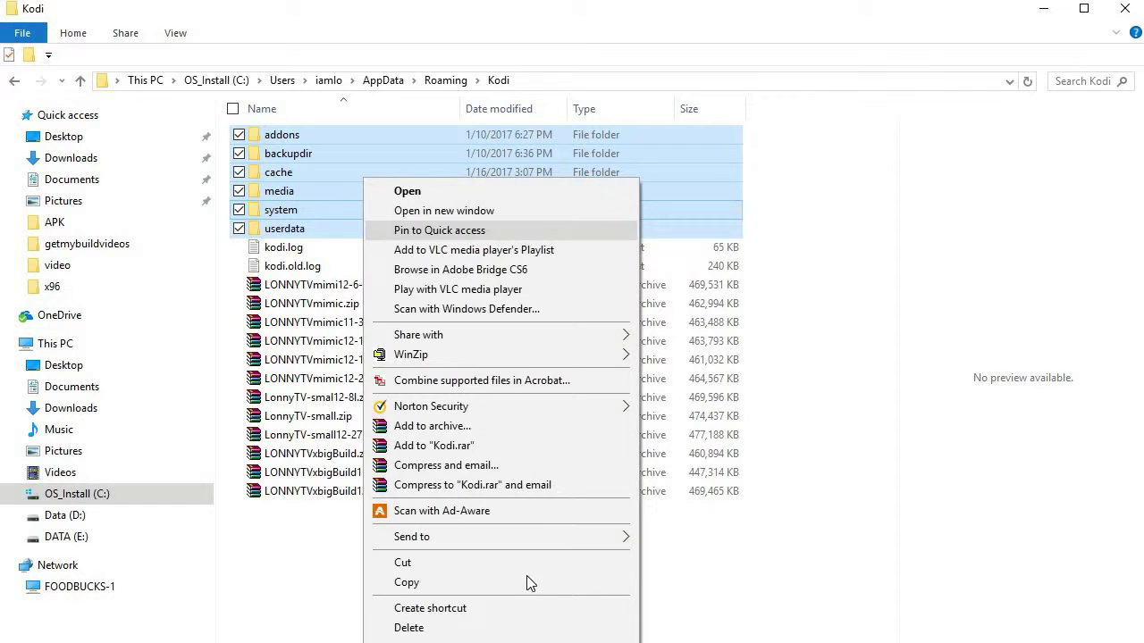
{"action": "left_click", "coordinate": [463, 630]}
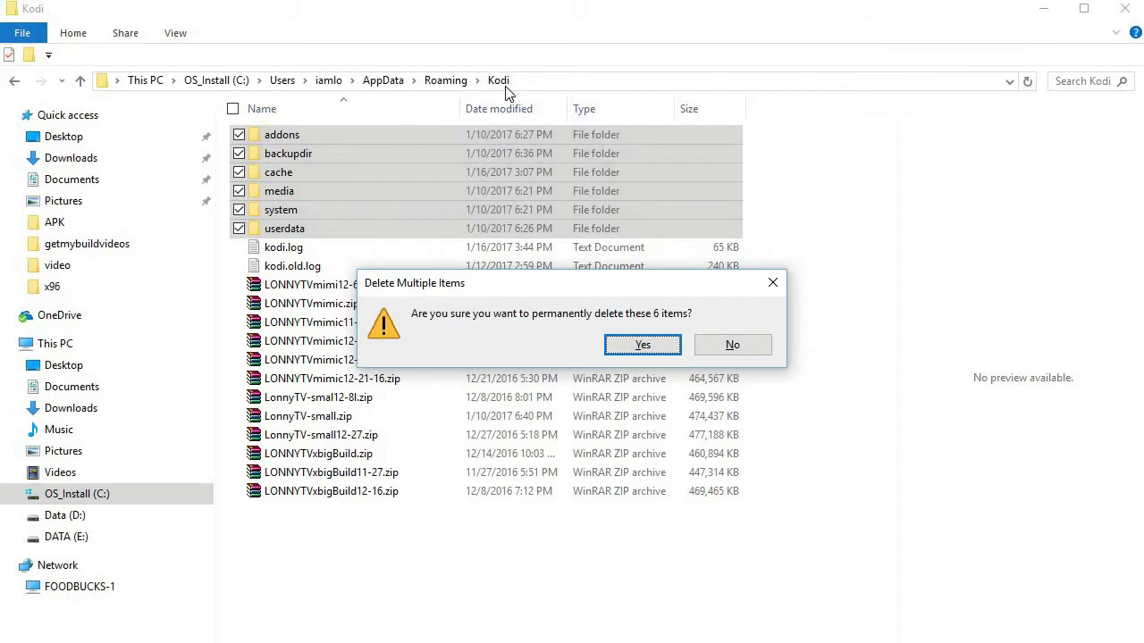
{"action": "key", "text": "Escape"}
Return to the Roaming folder through %appdata% and reopen its Kodi folder
{"action": "left_click", "coordinate": [544, 81]}
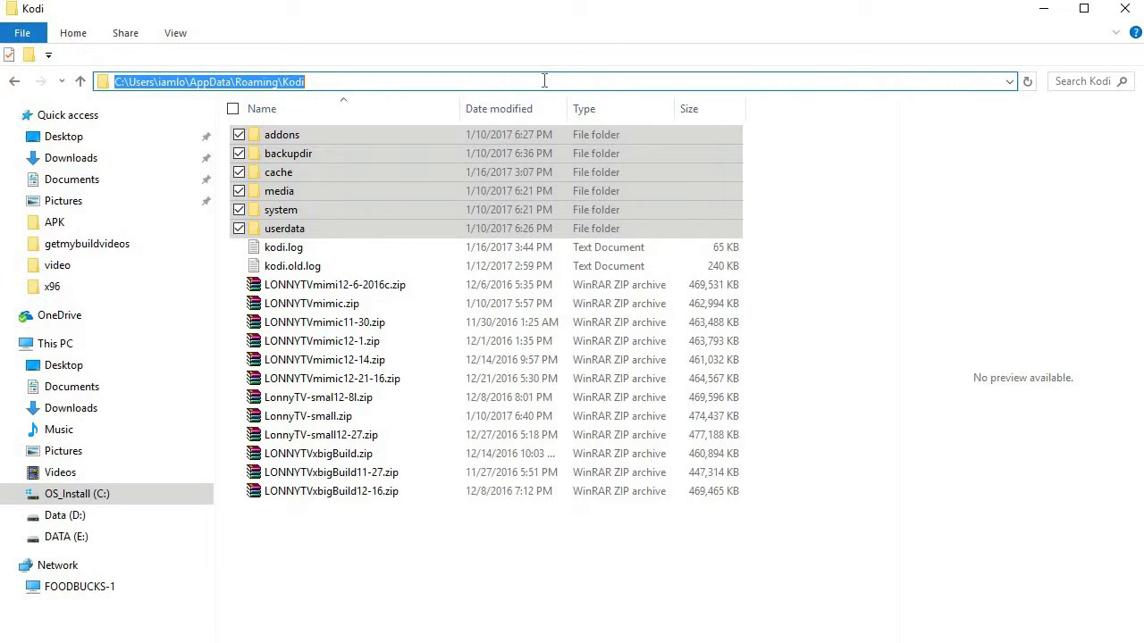
{"action": "type", "text": "%"}
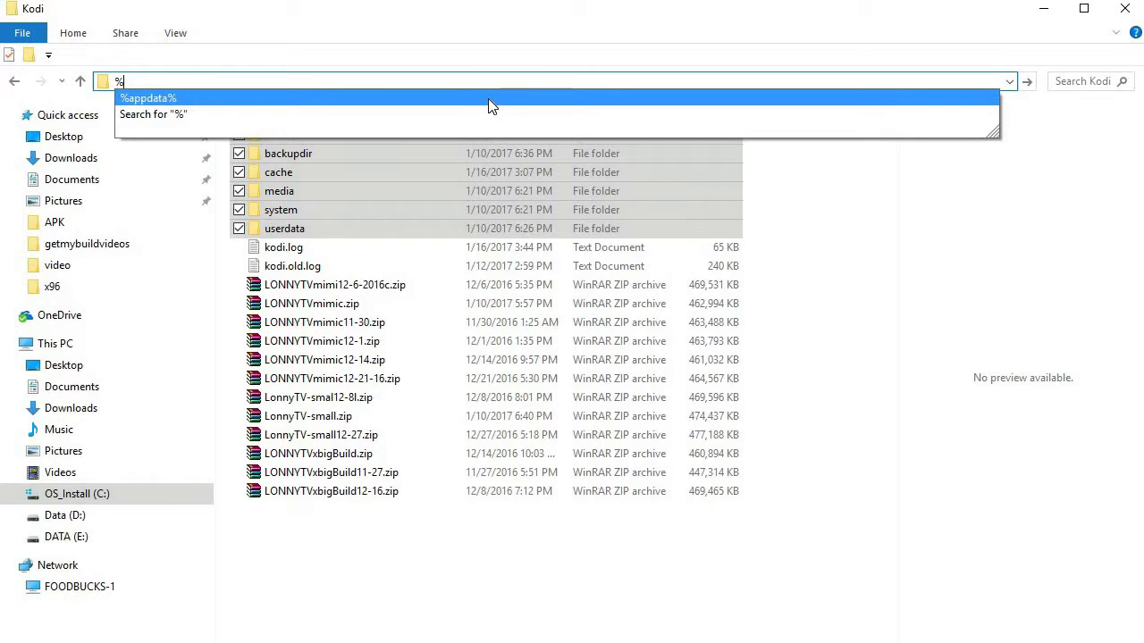
{"action": "left_click", "coordinate": [487, 100]}
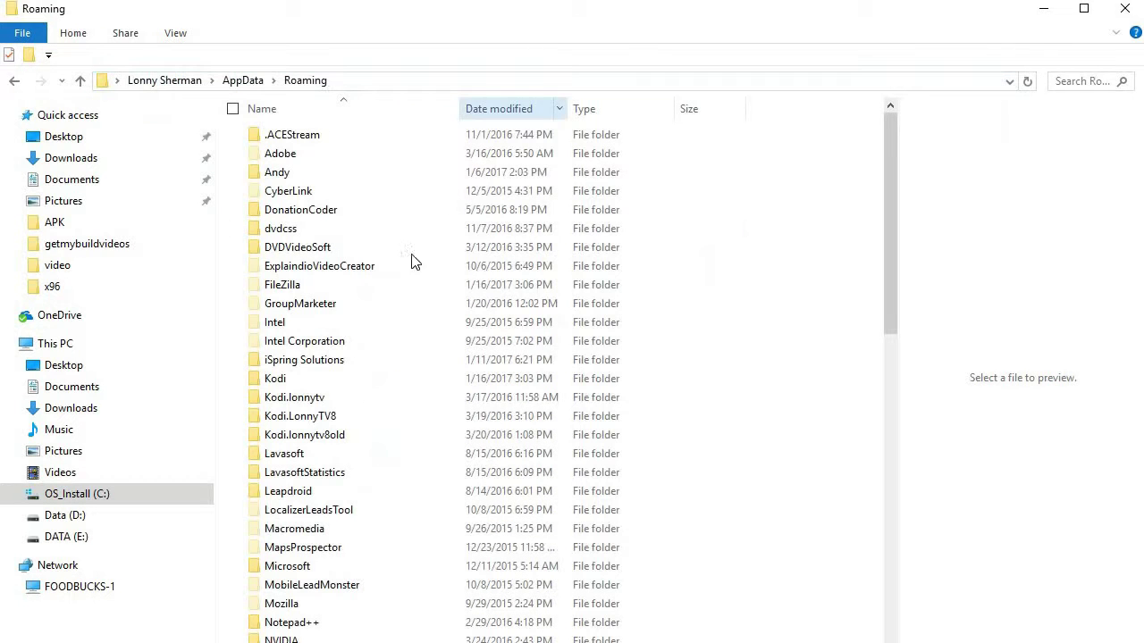
{"action": "double_click", "coordinate": [286, 379]}
Delete the addons, backupdir, cache, media, system and userdata folders from the Kodi folder
{"action": "left_click", "coordinate": [286, 139]}
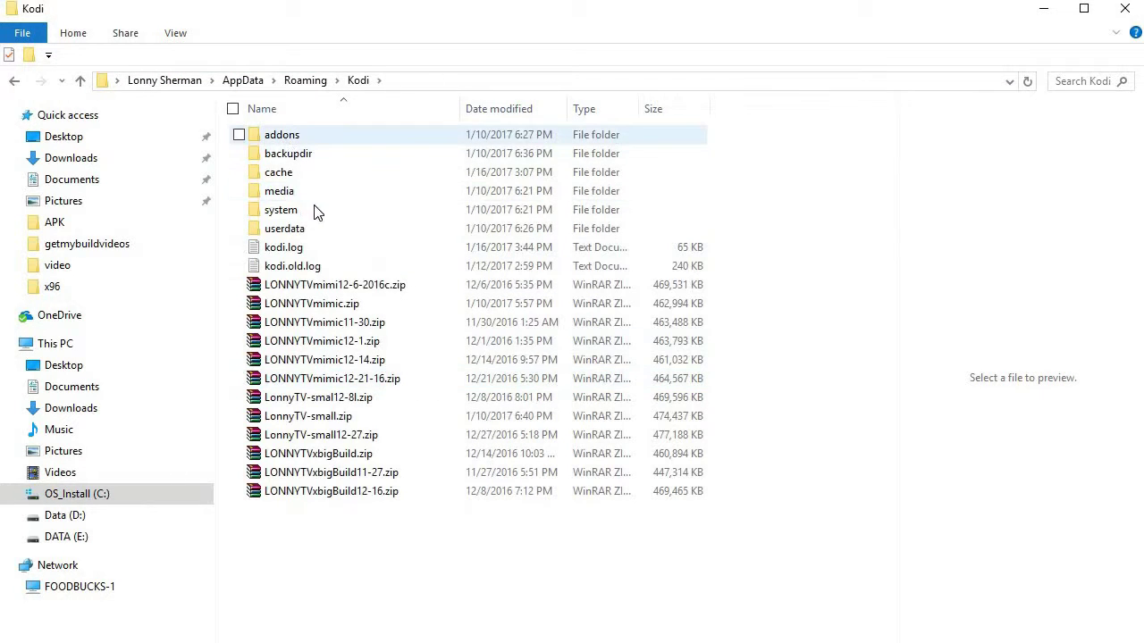
{"action": "left_click", "coordinate": [313, 223], "text": "shift"}
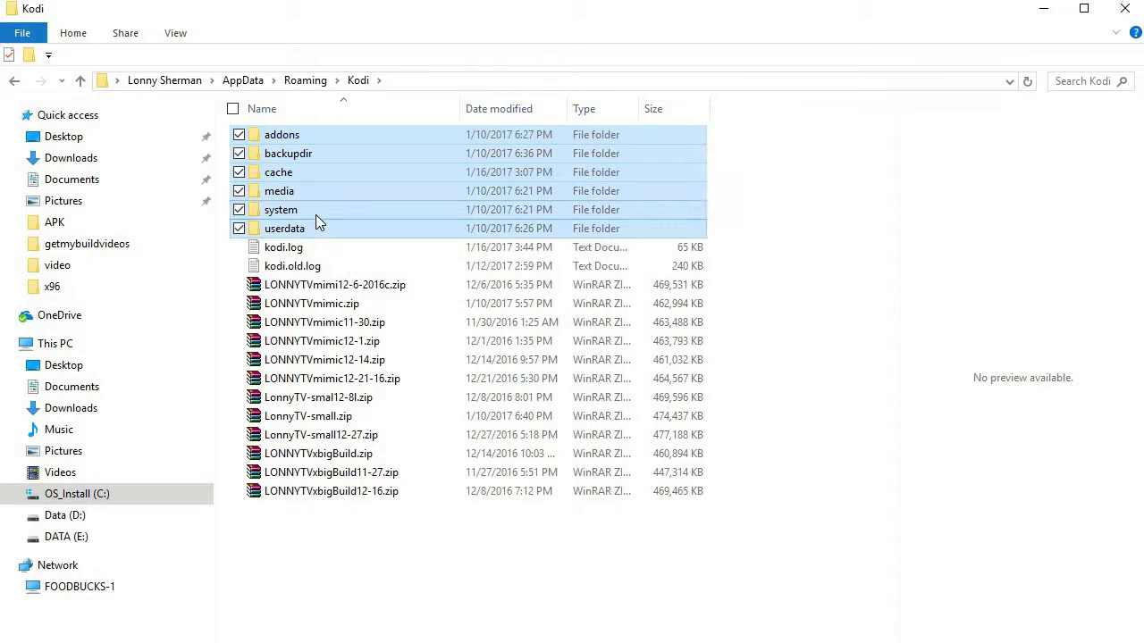
{"action": "right_click", "coordinate": [319, 219]}
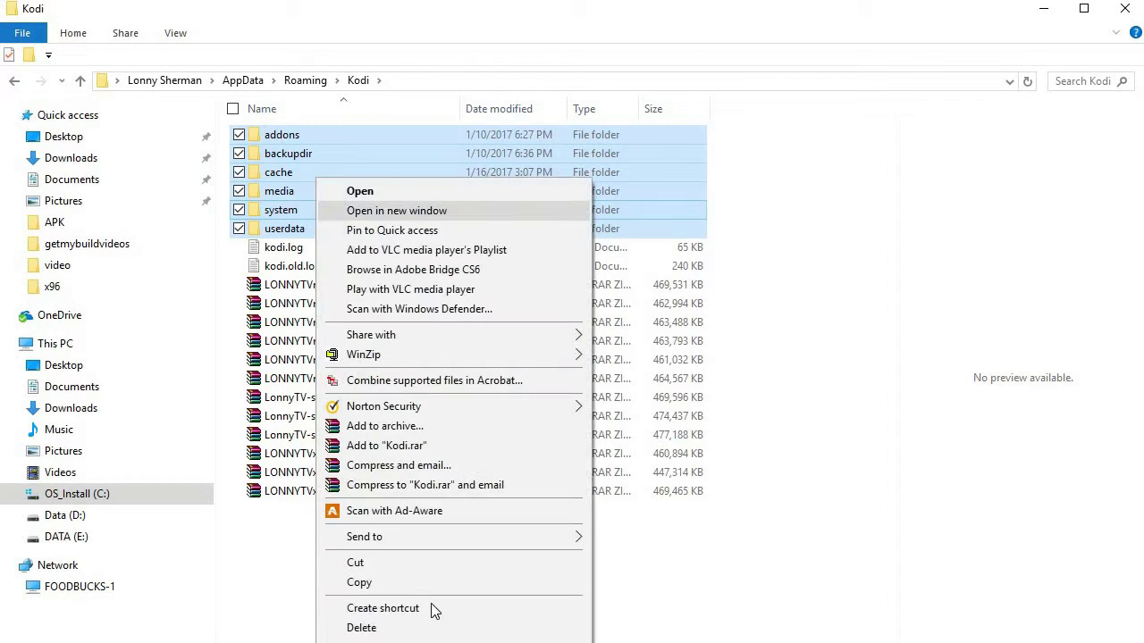
{"action": "left_click", "coordinate": [407, 631]}
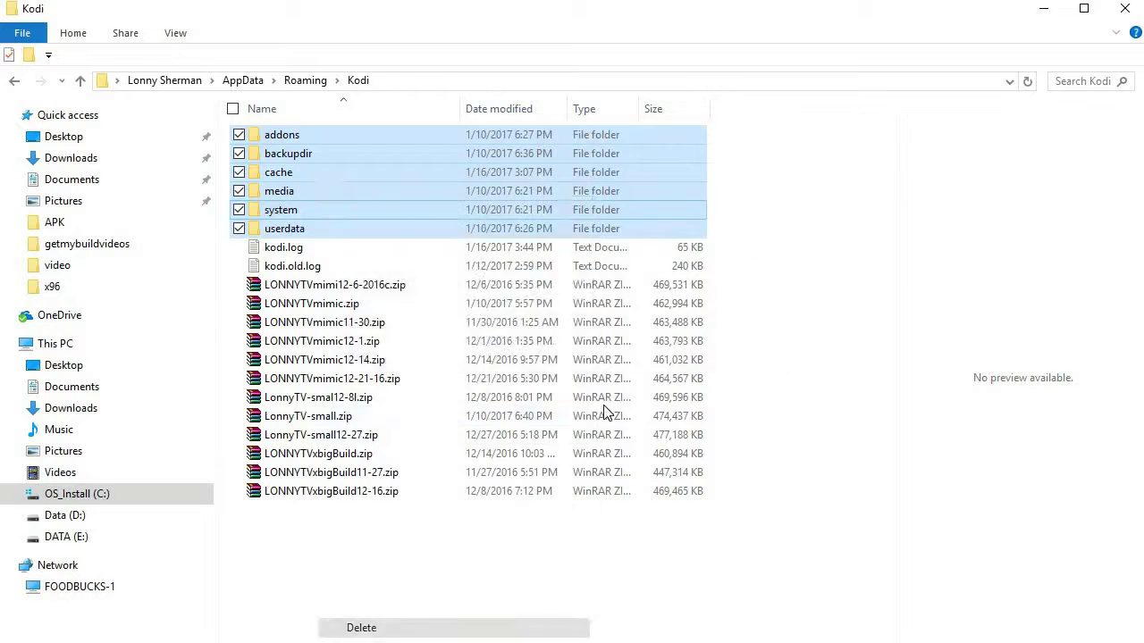